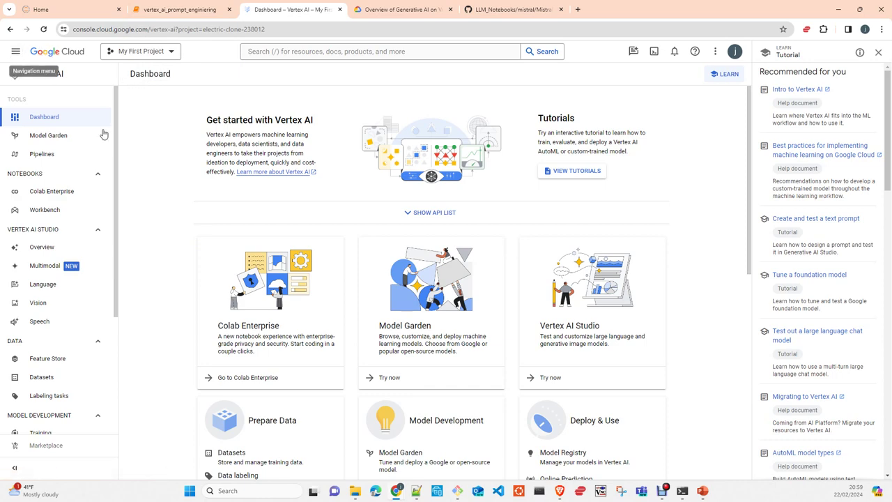
Browse the full Google Cloud product list down to Artificial Intelligence and examine the Vertex AI entries
{"action": "left_click", "coordinate": [15, 51]}
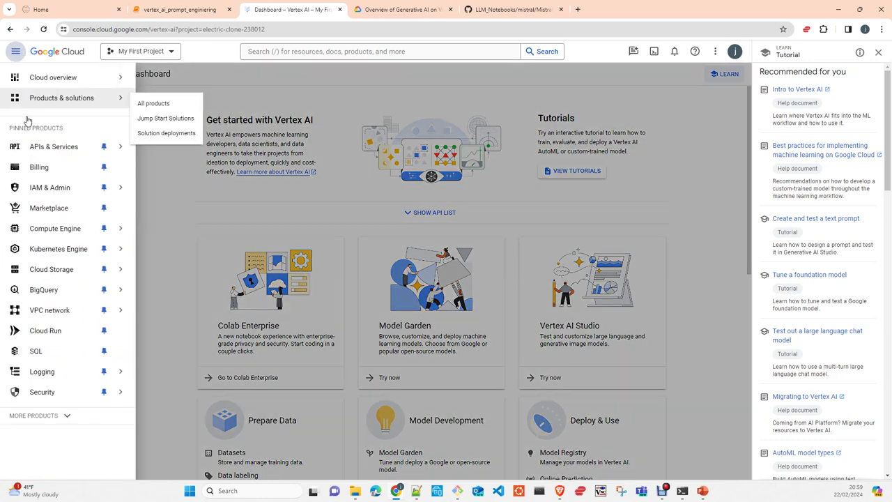
{"action": "mouse_move", "coordinate": [19, 228]}
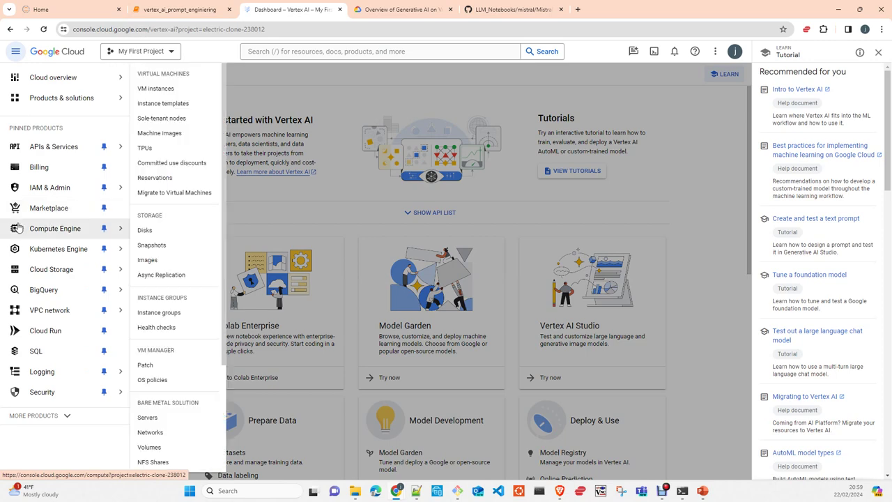
{"action": "left_click", "coordinate": [50, 418]}
{"action": "scroll", "coordinate": [44, 377], "scroll_direction": "down", "scroll_amount": 5}
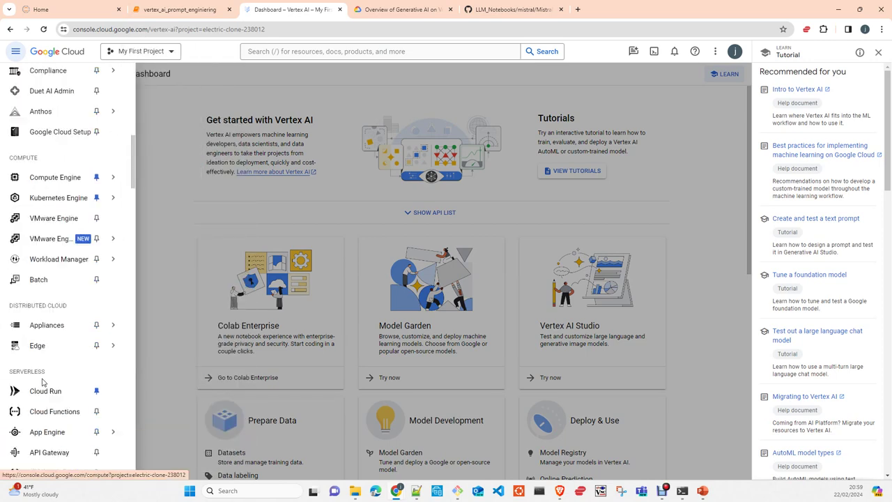
{"action": "scroll", "coordinate": [41, 381], "scroll_direction": "down", "scroll_amount": 15}
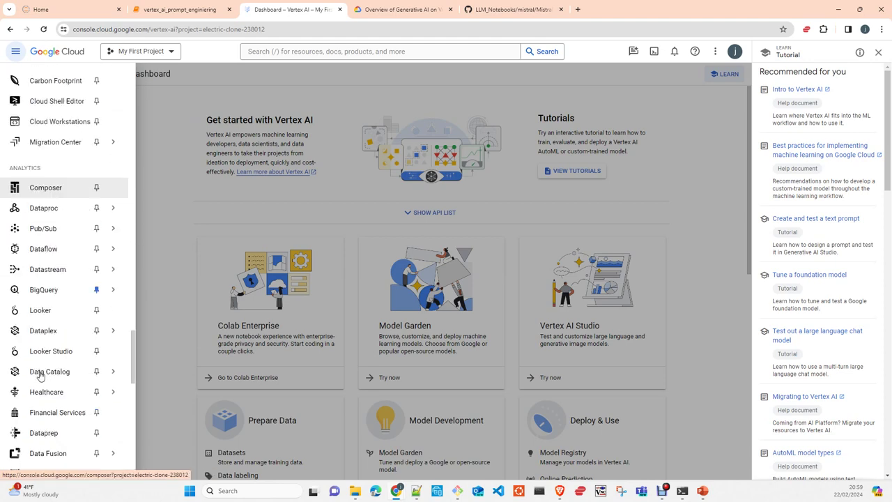
{"action": "scroll", "coordinate": [42, 374], "scroll_direction": "down", "scroll_amount": 6}
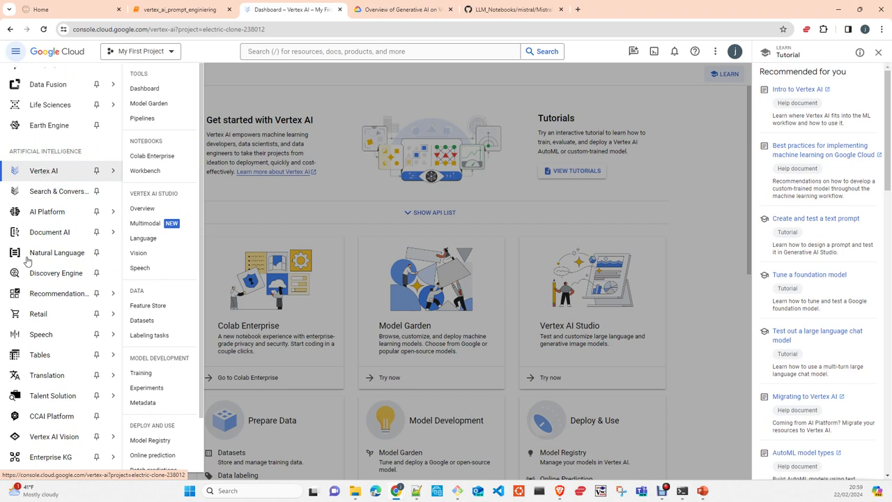
{"action": "mouse_move", "coordinate": [53, 227]}
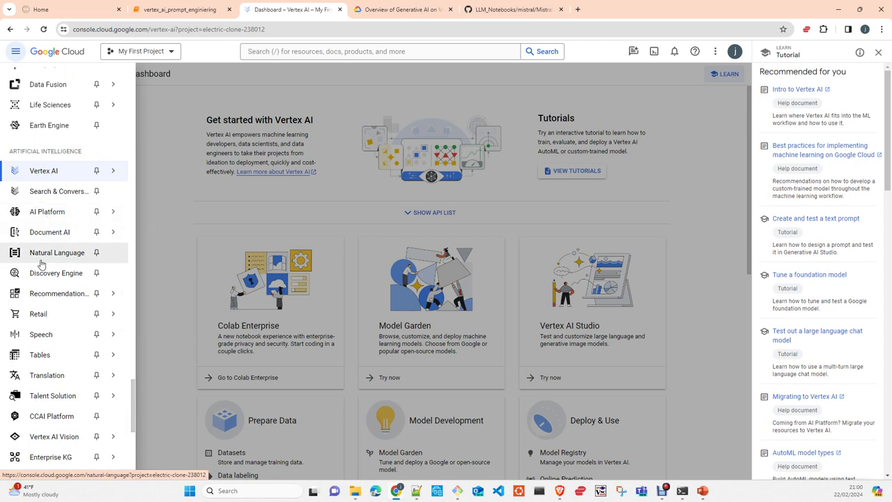
{"action": "mouse_move", "coordinate": [72, 301]}
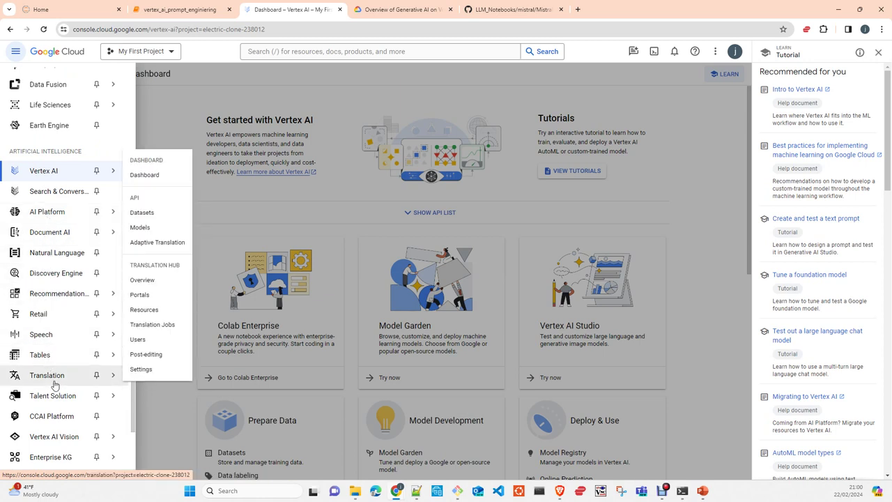
{"action": "mouse_move", "coordinate": [42, 172]}
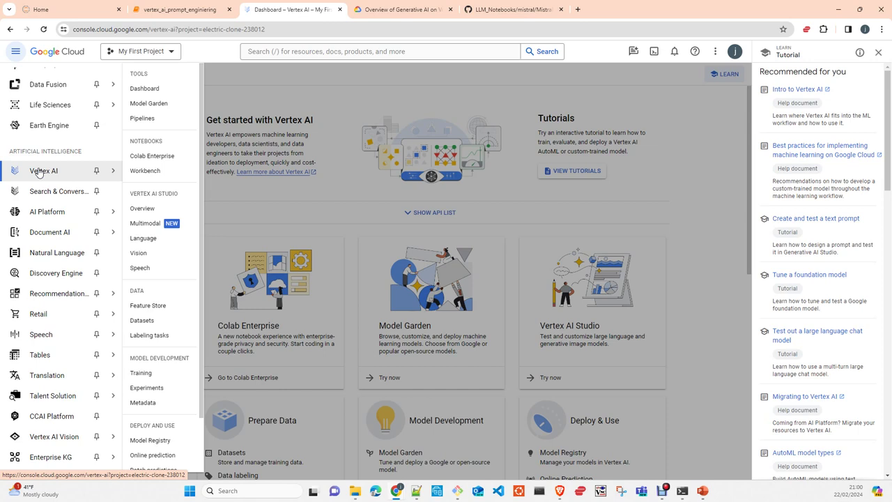
{"action": "left_click", "coordinate": [399, 97]}
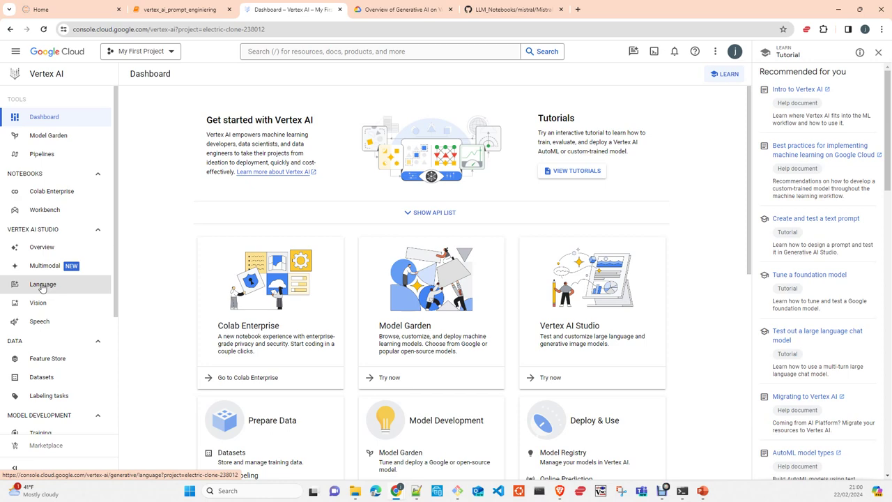
Open the Language section of Vertex AI Studio and review its prompt examples from Summarization through Ideation
{"action": "left_click", "coordinate": [42, 289]}
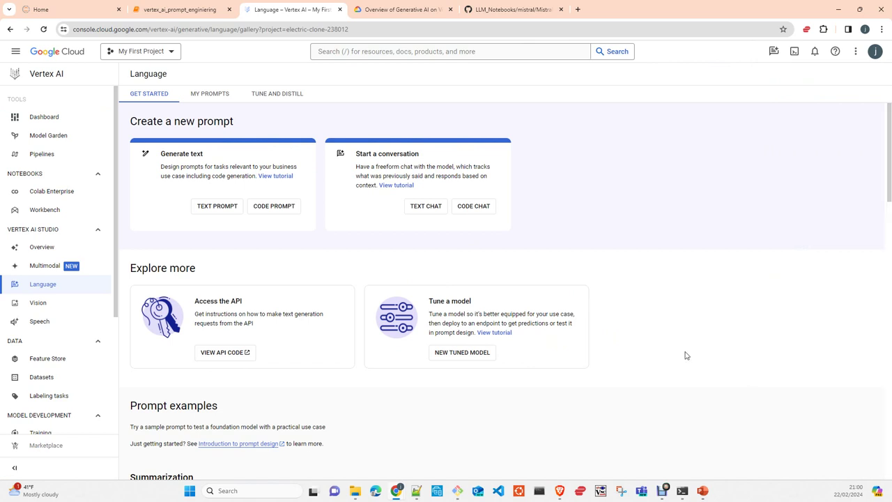
{"action": "scroll", "coordinate": [772, 370], "scroll_direction": "down", "scroll_amount": 3}
{"action": "scroll", "coordinate": [772, 373], "scroll_direction": "down", "scroll_amount": 1}
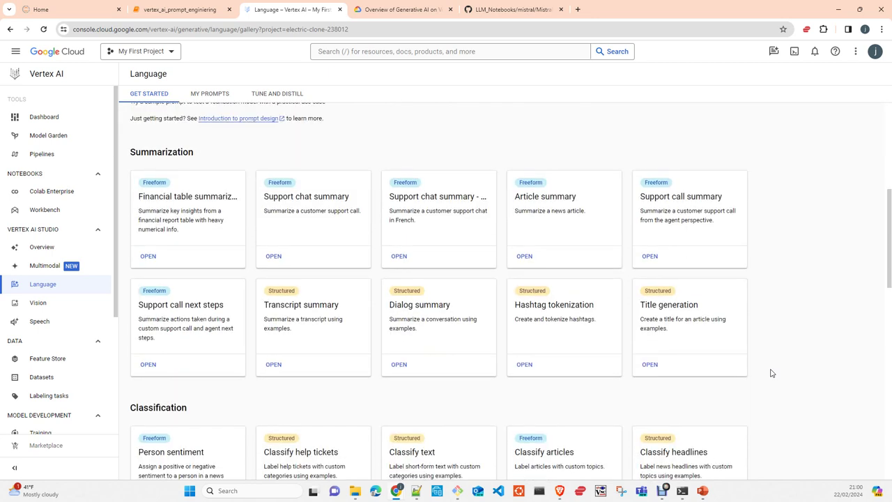
{"action": "scroll", "coordinate": [773, 374], "scroll_direction": "down", "scroll_amount": 1}
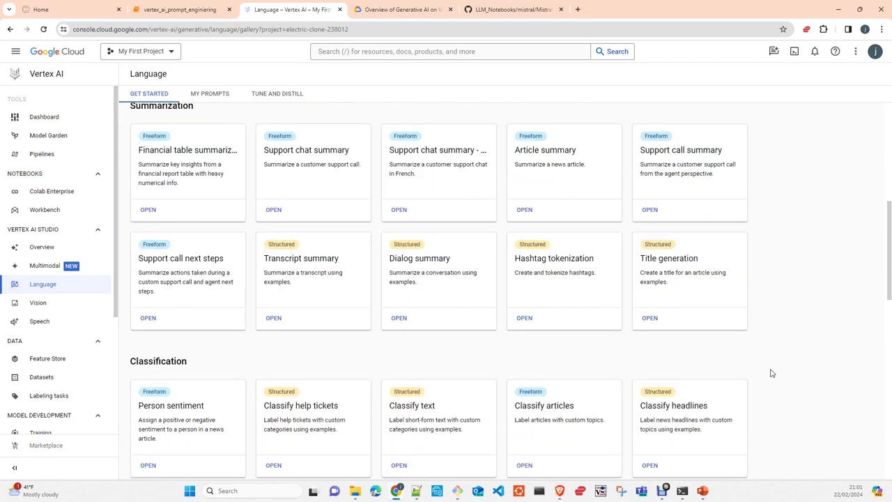
{"action": "scroll", "coordinate": [772, 373], "scroll_direction": "down", "scroll_amount": 2}
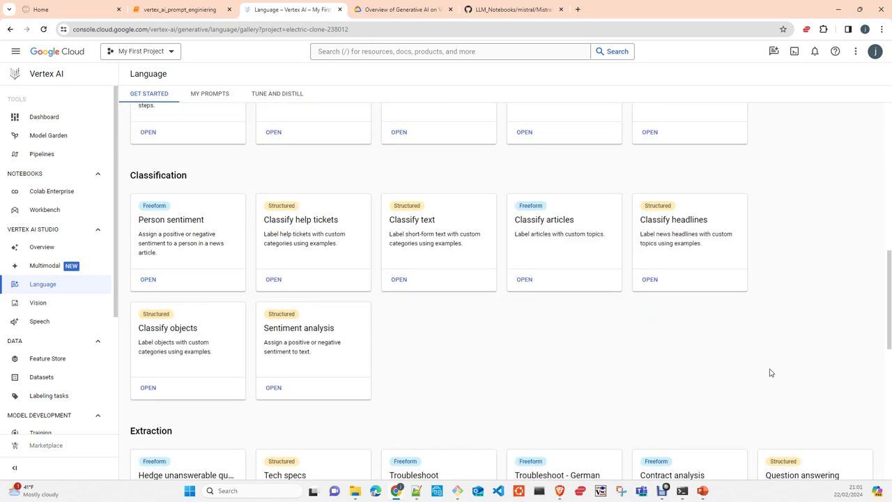
{"action": "scroll", "coordinate": [770, 371], "scroll_direction": "down", "scroll_amount": 2}
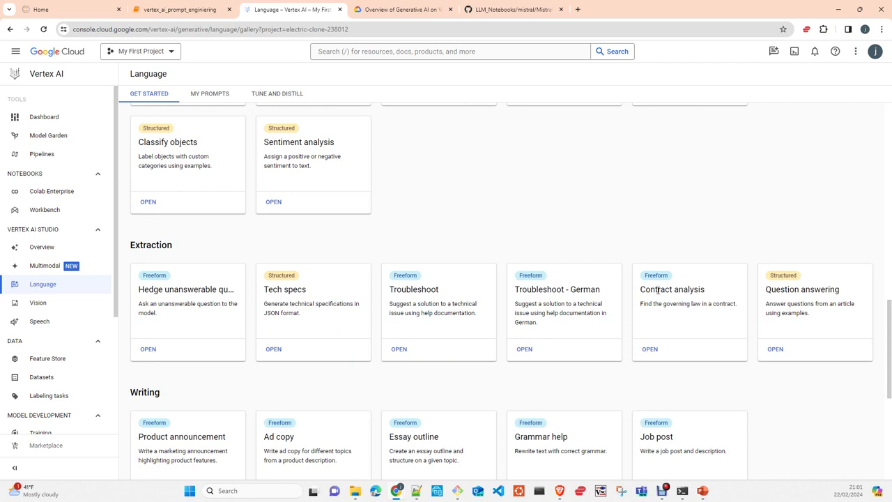
{"action": "scroll", "coordinate": [656, 292], "scroll_direction": "down", "scroll_amount": 3}
{"action": "scroll", "coordinate": [656, 293], "scroll_direction": "down", "scroll_amount": 1}
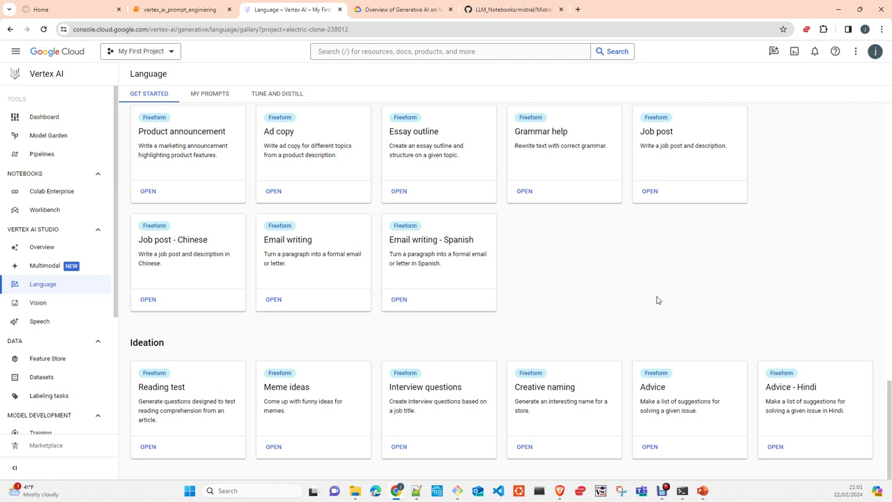
{"action": "scroll", "coordinate": [657, 300], "scroll_direction": "up", "scroll_amount": 4}
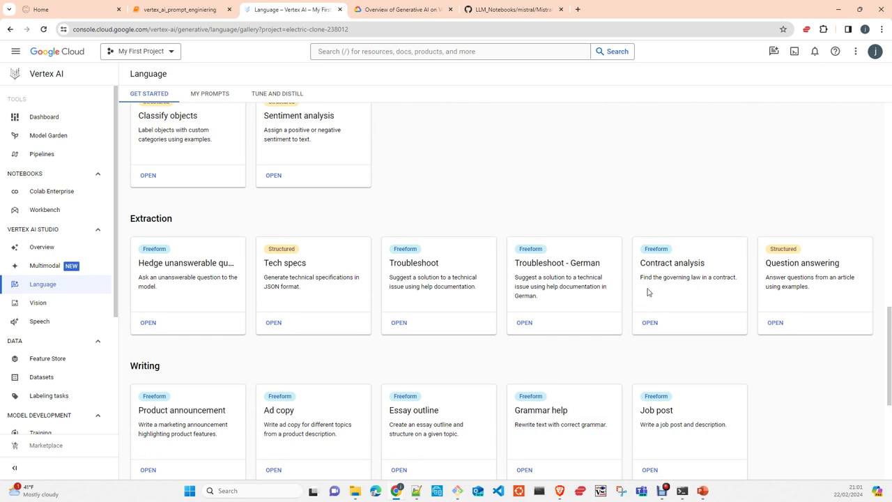
{"action": "scroll", "coordinate": [647, 293], "scroll_direction": "up", "scroll_amount": 1}
{"action": "scroll", "coordinate": [647, 292], "scroll_direction": "up", "scroll_amount": 6}
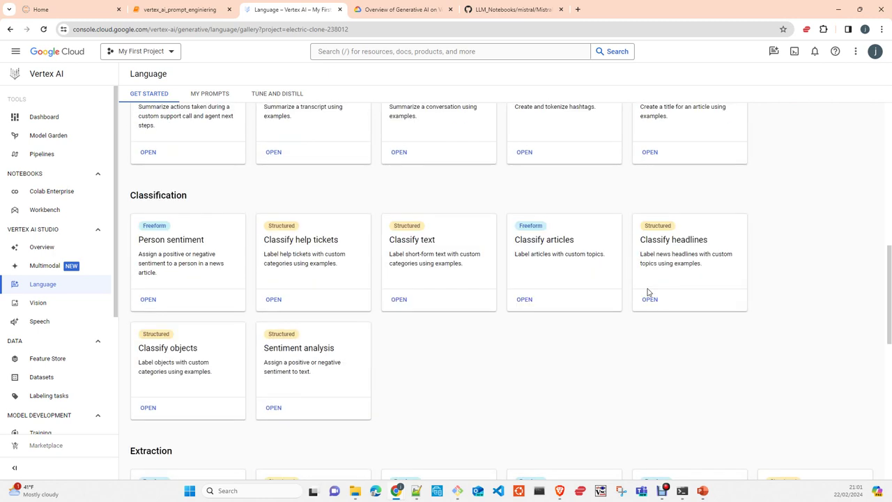
{"action": "scroll", "coordinate": [647, 291], "scroll_direction": "up", "scroll_amount": 1}
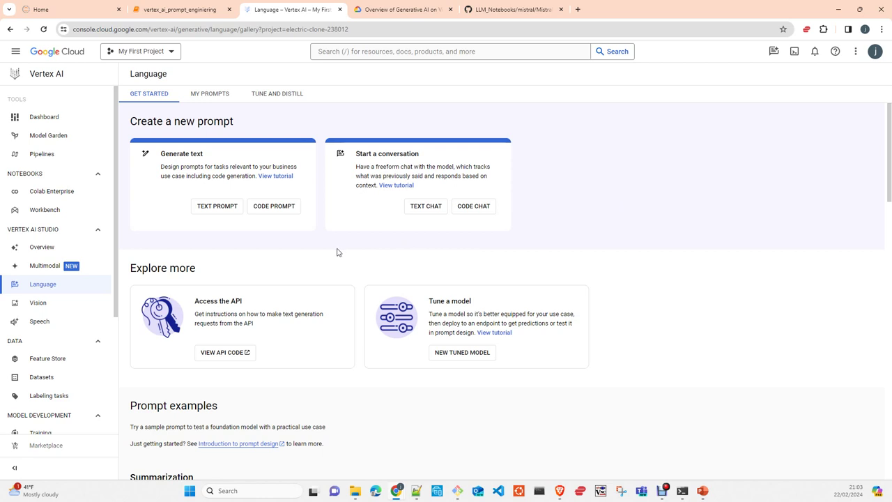
View the saved language prompts and the Tune and Distill page
{"action": "left_click", "coordinate": [212, 98]}
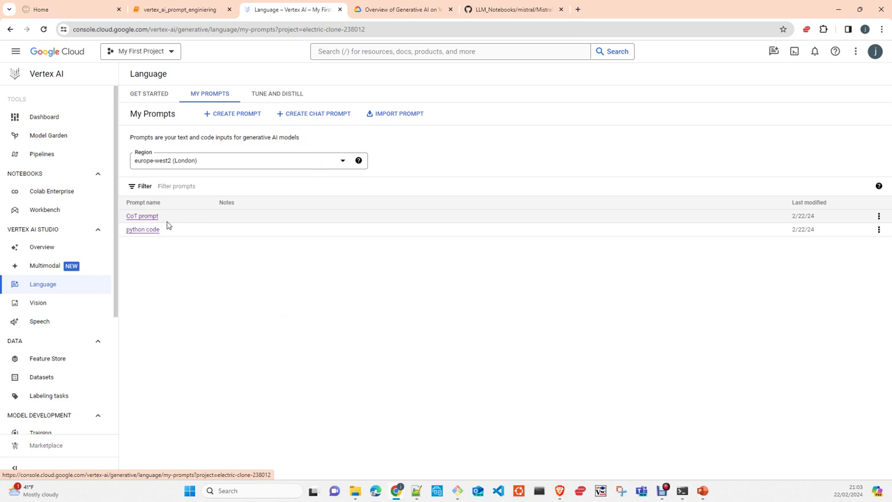
{"action": "left_click", "coordinate": [278, 95]}
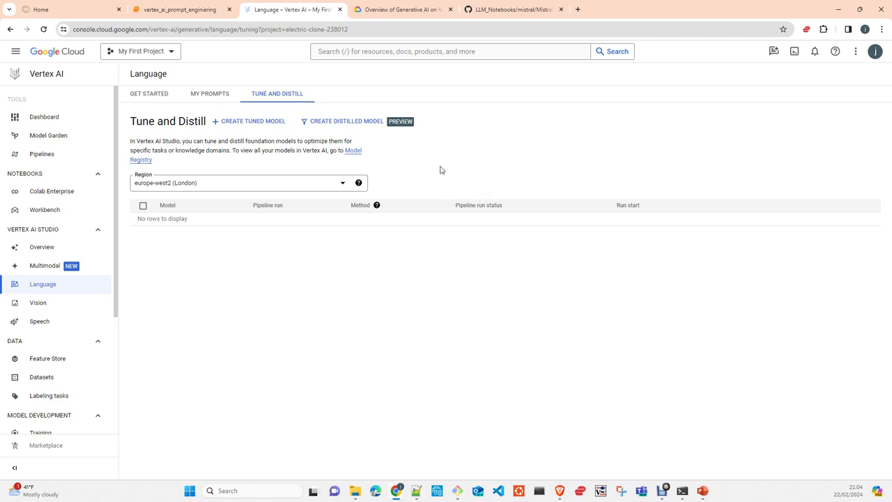
Examine the tuning methods, base models and advanced options for creating a tuned model, and leave without starting the tuning
{"action": "left_click", "coordinate": [255, 123]}
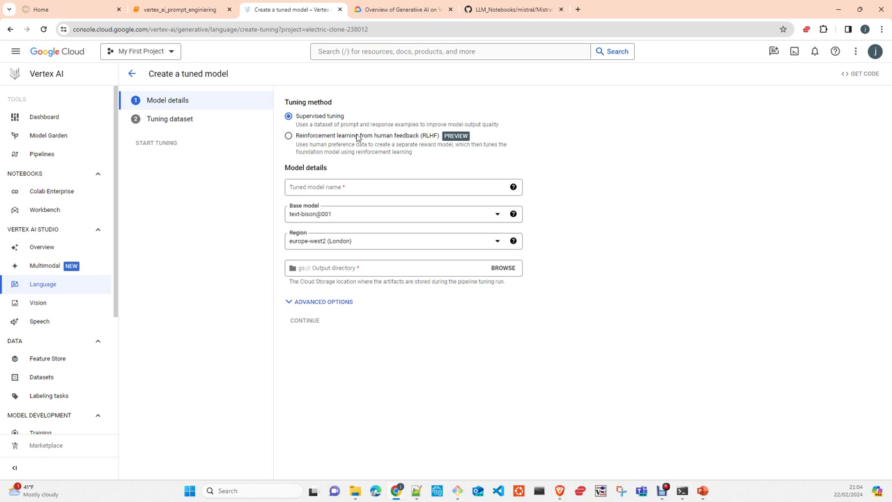
{"action": "left_click", "coordinate": [357, 136]}
{"action": "left_click", "coordinate": [319, 117]}
{"action": "left_click", "coordinate": [368, 213]}
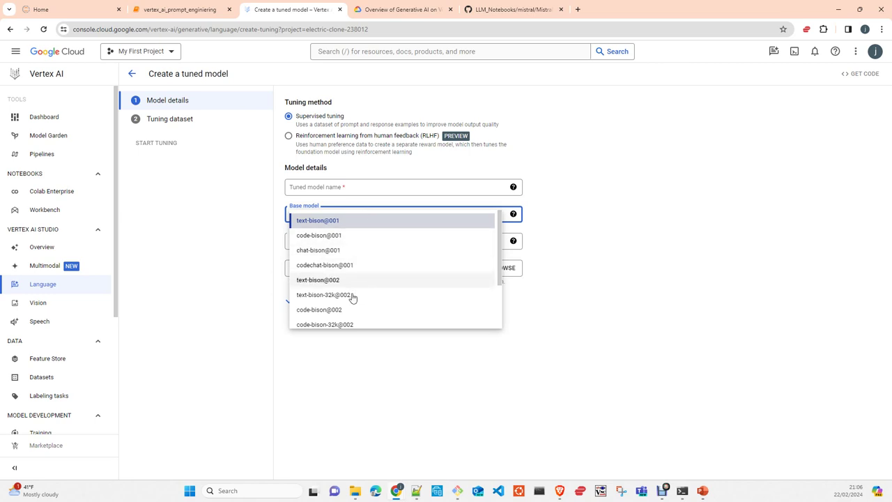
{"action": "scroll", "coordinate": [358, 293], "scroll_direction": "down", "scroll_amount": 2}
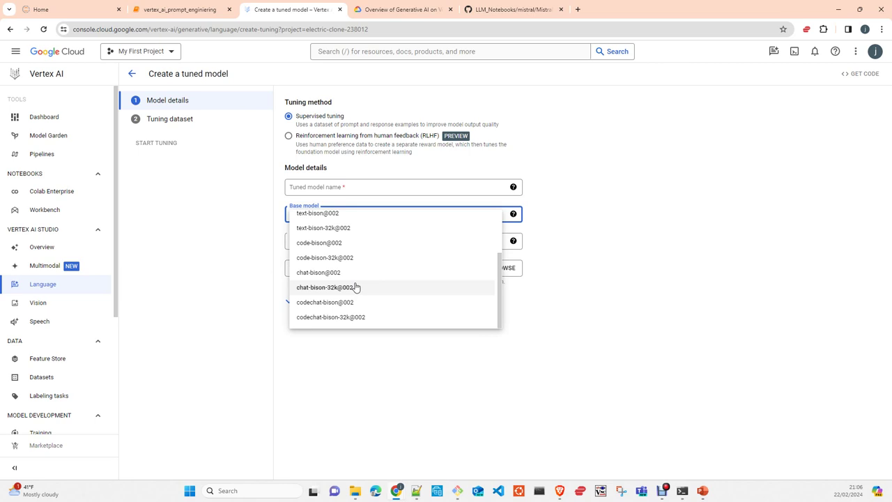
{"action": "left_click", "coordinate": [750, 256]}
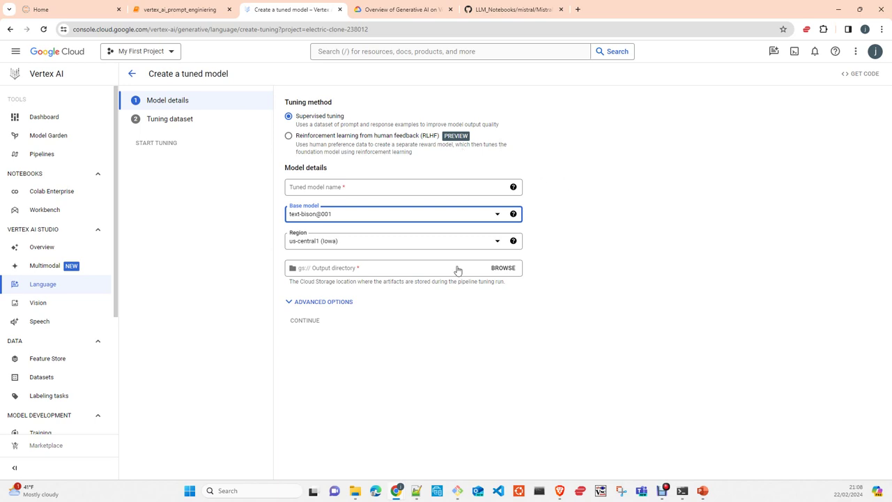
{"action": "left_click", "coordinate": [326, 307]}
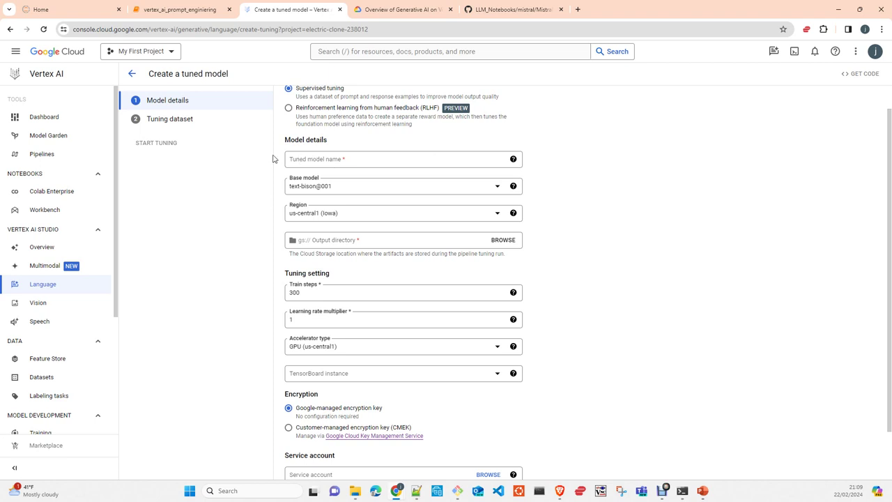
{"action": "left_click", "coordinate": [133, 75]}
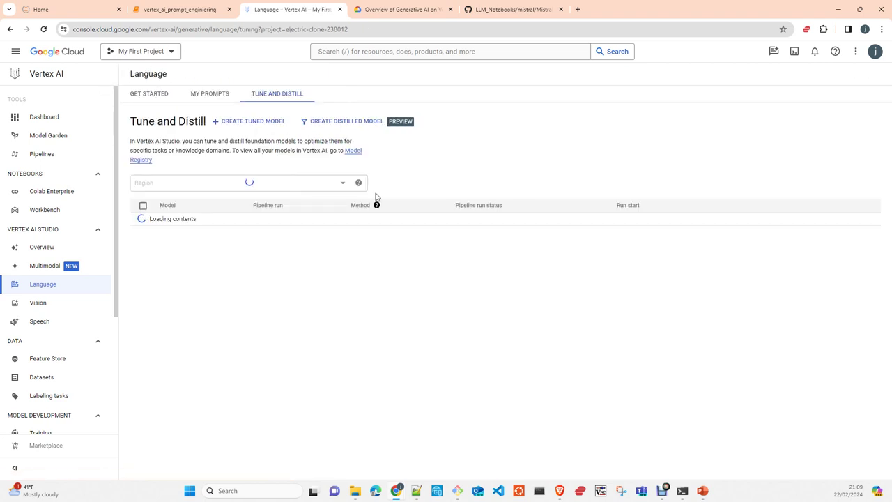
Create a new text prompt for generating text and view its notes without adding any
{"action": "left_click", "coordinate": [146, 98]}
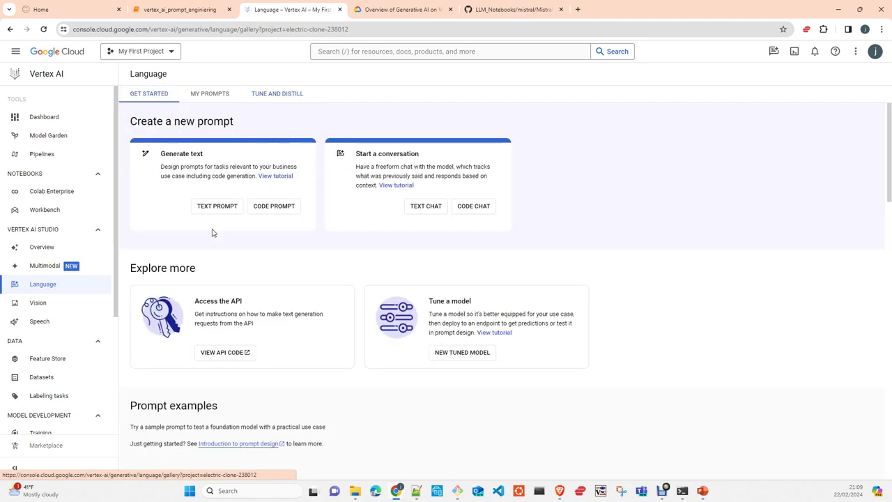
{"action": "left_click", "coordinate": [217, 208]}
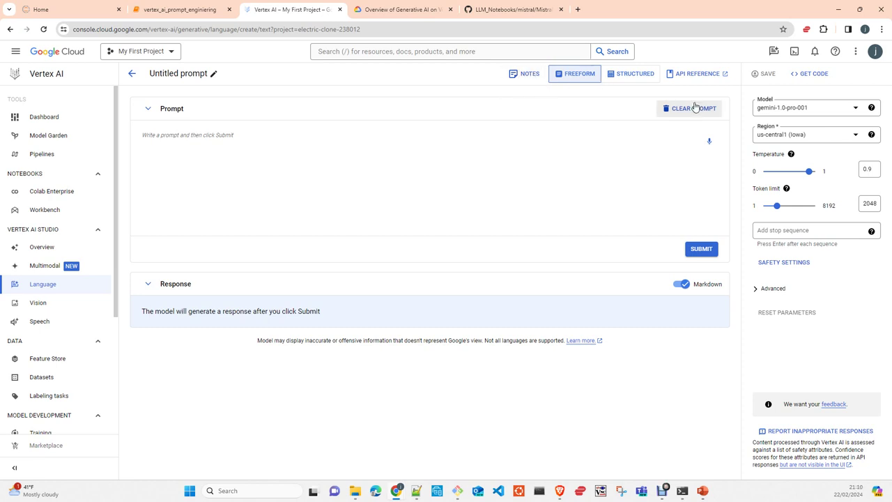
{"action": "left_click", "coordinate": [521, 77]}
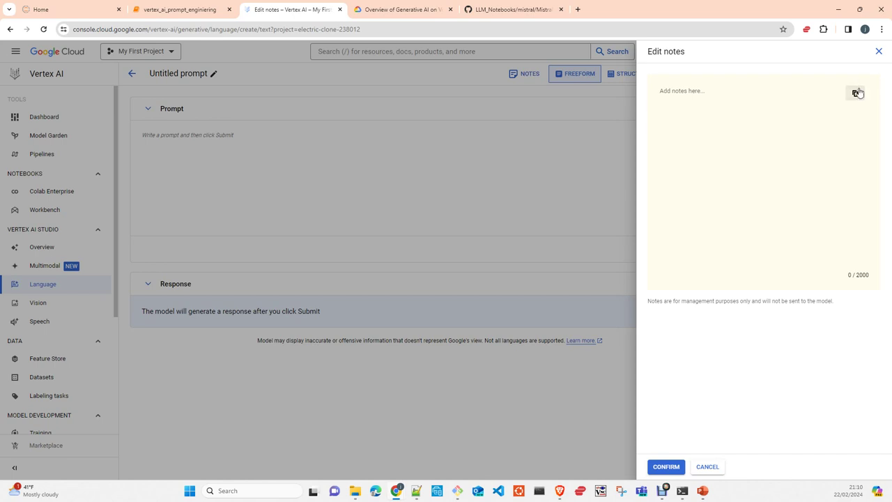
{"action": "left_click", "coordinate": [877, 53]}
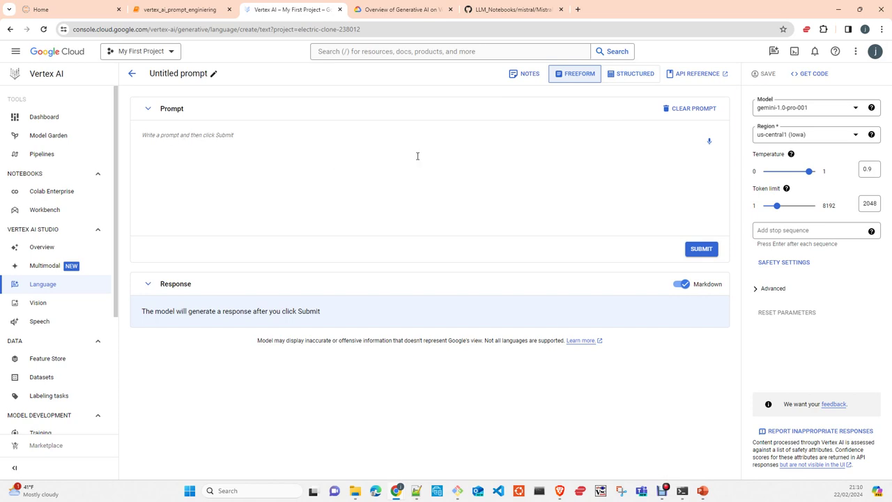
Switch the untitled prompt to the structured format and expand the advanced model parameters
{"action": "left_click", "coordinate": [621, 77]}
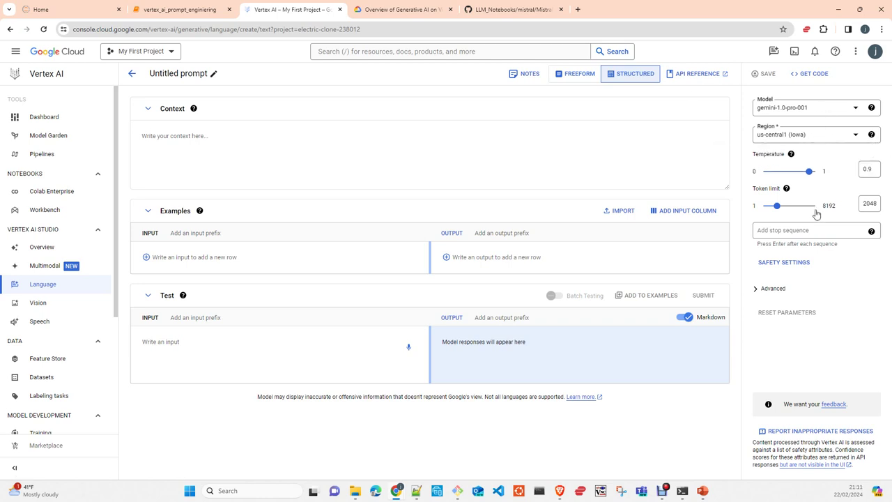
{"action": "left_click", "coordinate": [768, 289]}
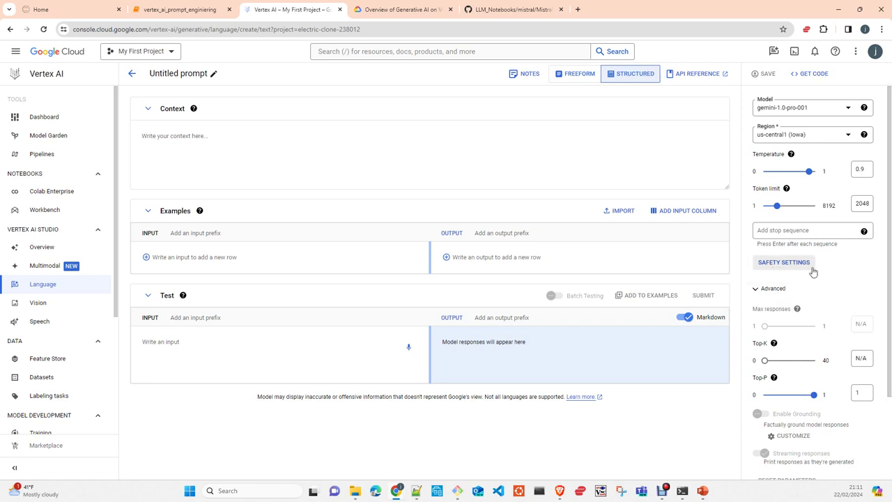
Set the prompt's region to europe-west2 (London)
{"action": "left_click", "coordinate": [803, 136]}
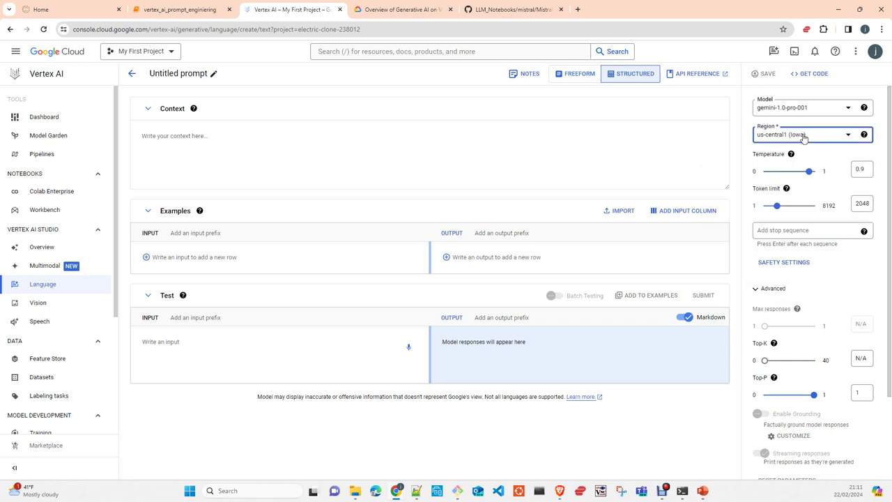
{"action": "scroll", "coordinate": [810, 237], "scroll_direction": "down", "scroll_amount": 2}
{"action": "scroll", "coordinate": [809, 230], "scroll_direction": "down", "scroll_amount": 4}
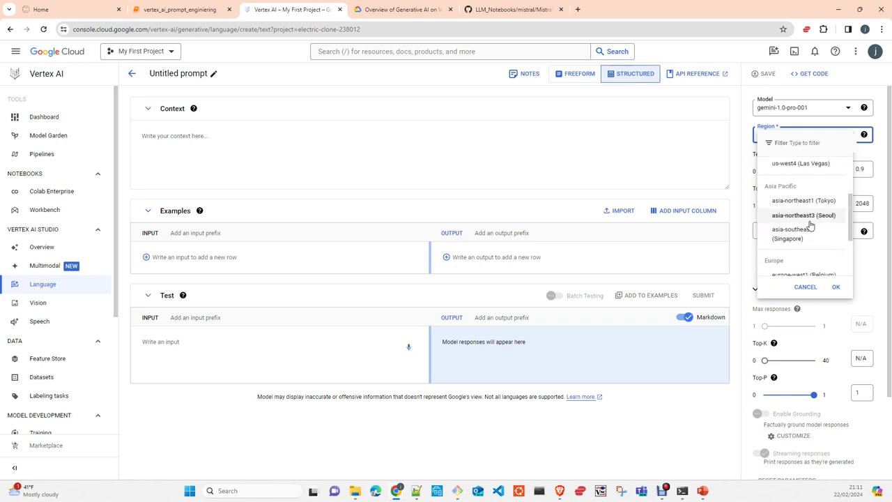
{"action": "left_click", "coordinate": [805, 207]}
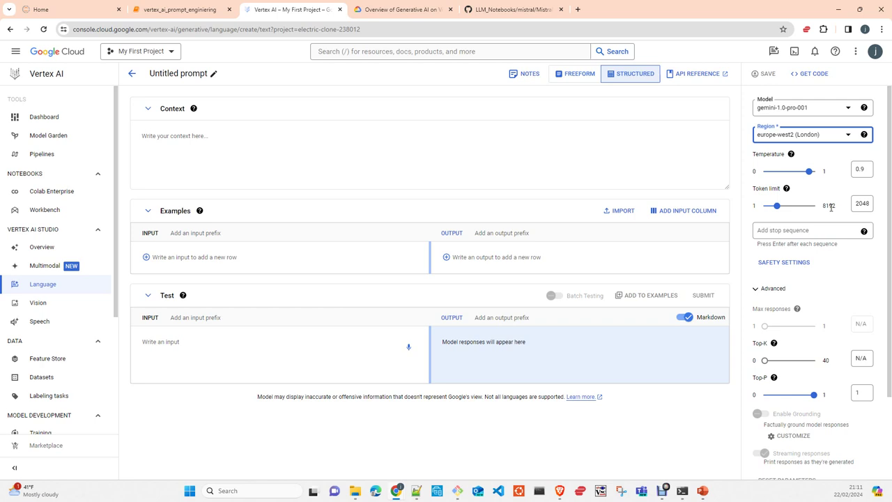
View the explanation of the temperature parameter and the prompt's safety settings, and close them without changing anything
{"action": "left_click", "coordinate": [791, 154]}
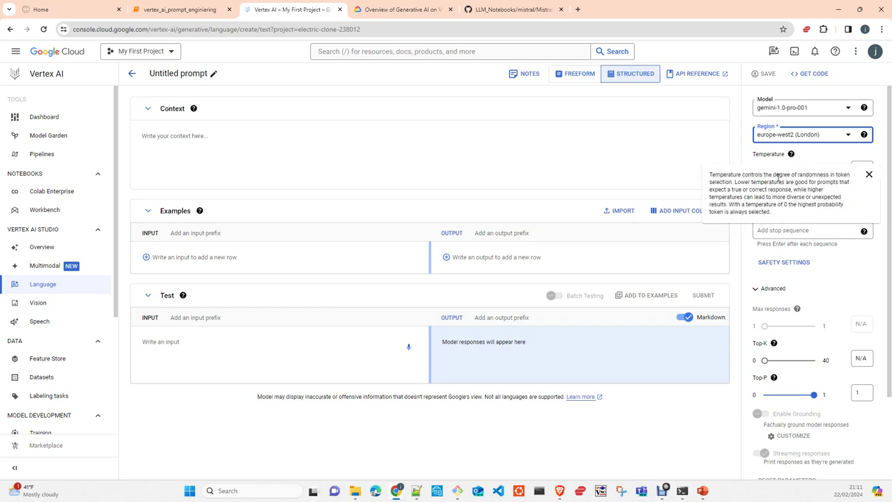
{"action": "mouse_move", "coordinate": [758, 155]}
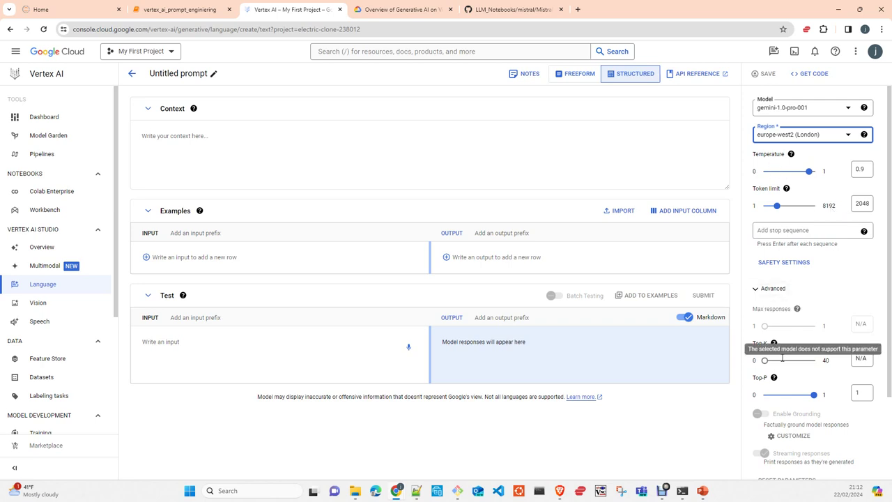
{"action": "left_click", "coordinate": [777, 265]}
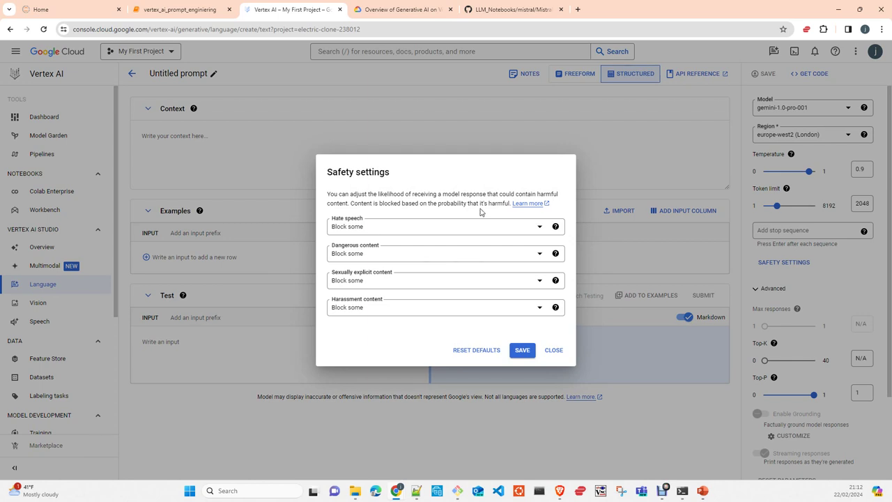
{"action": "left_click", "coordinate": [554, 351]}
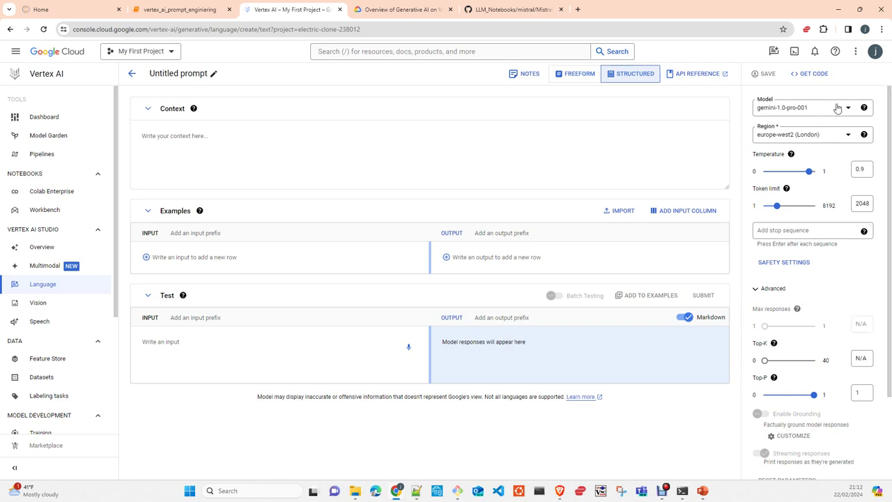
Look through the Gemini and PaLM 2 models available for the structured prompt without choosing another one
{"action": "left_click", "coordinate": [813, 116]}
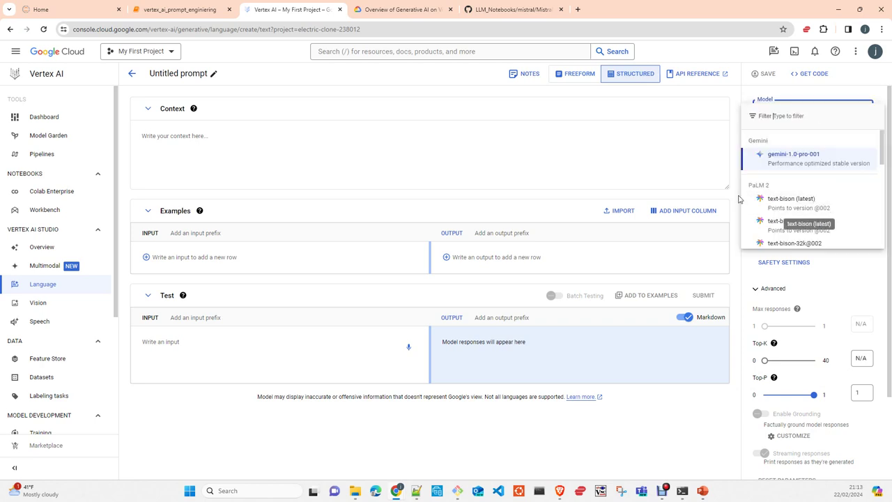
{"action": "scroll", "coordinate": [857, 201], "scroll_direction": "down", "scroll_amount": 3}
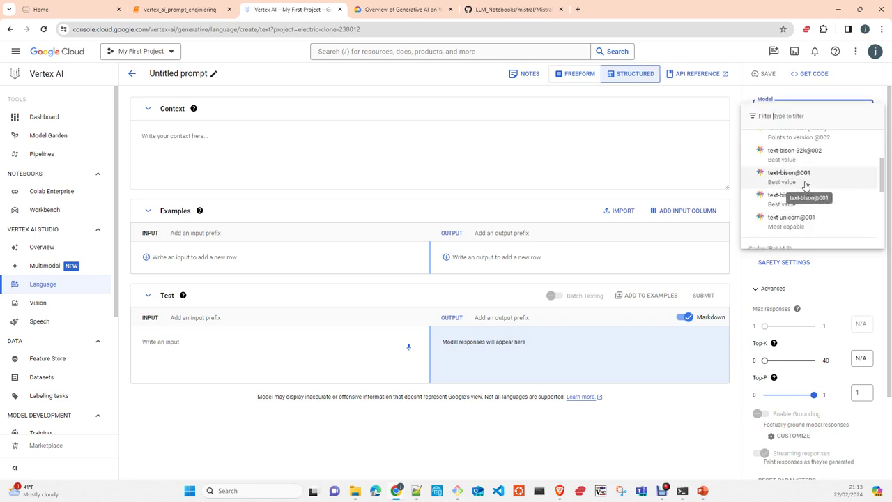
{"action": "scroll", "coordinate": [807, 188], "scroll_direction": "up", "scroll_amount": 3}
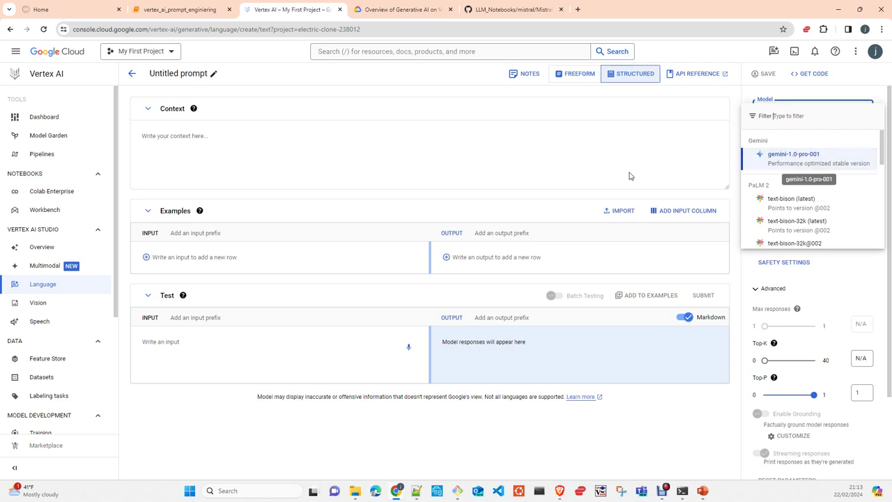
View the Python code for requesting a model response with the structured prompt's parameters, and close it
{"action": "left_click", "coordinate": [814, 78]}
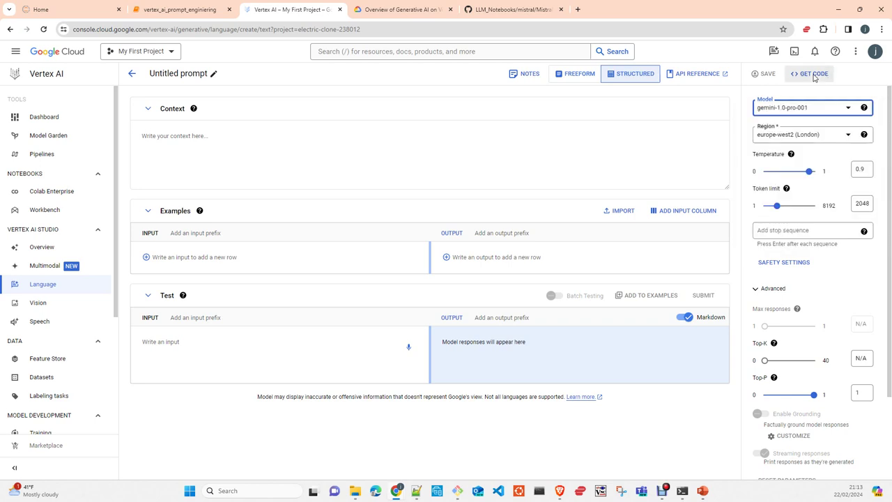
{"action": "left_click", "coordinate": [814, 75]}
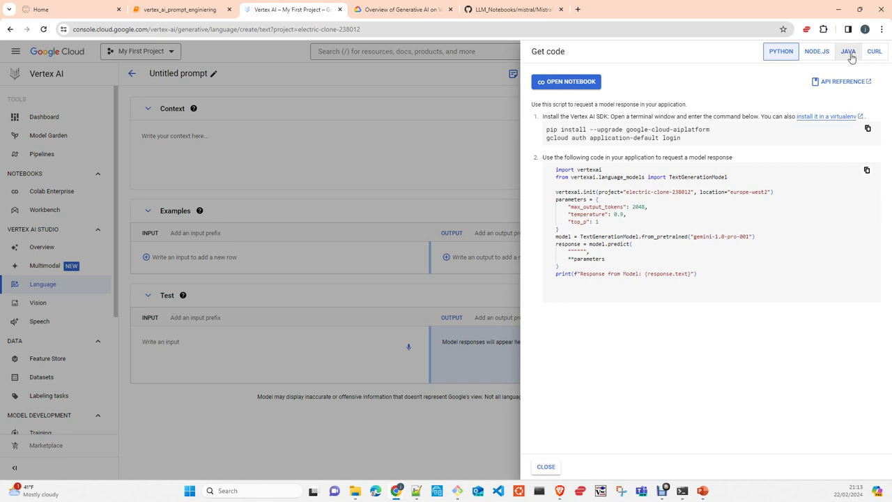
{"action": "left_click", "coordinate": [416, 115]}
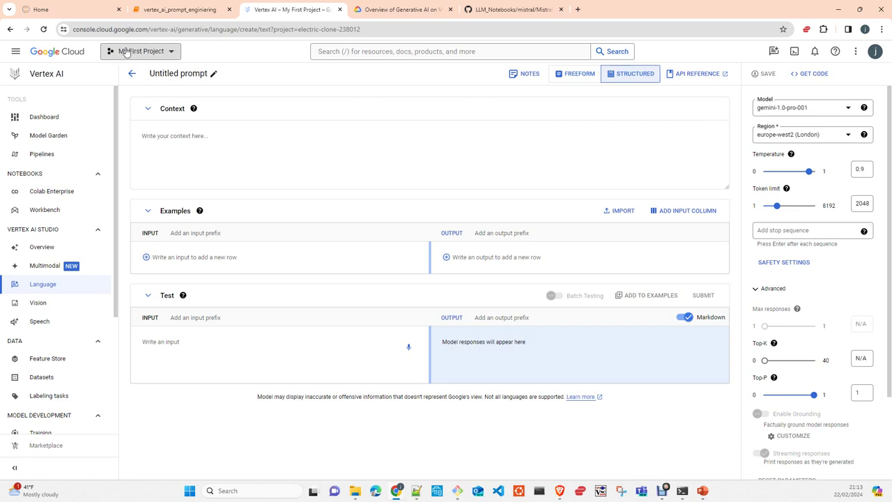
Leave the structured prompt, create a new code prompt, and look through its Codey models while keeping code-bison (latest)
{"action": "left_click", "coordinate": [133, 74]}
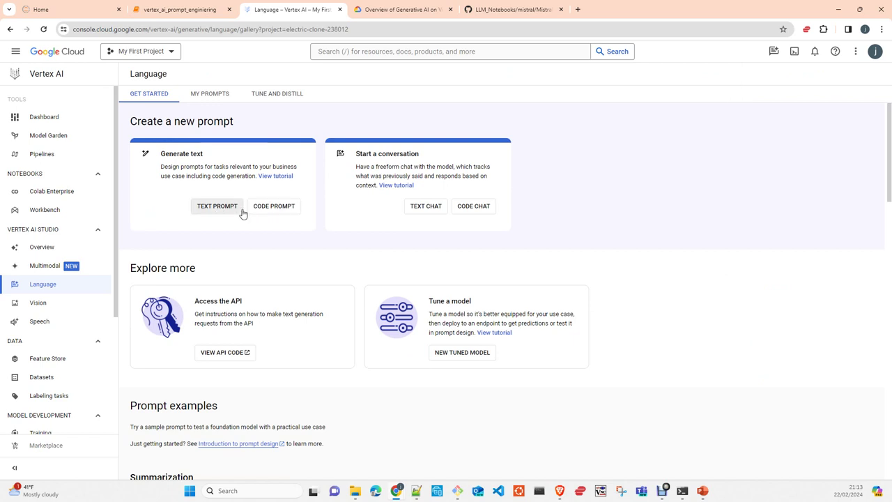
{"action": "left_click", "coordinate": [280, 214]}
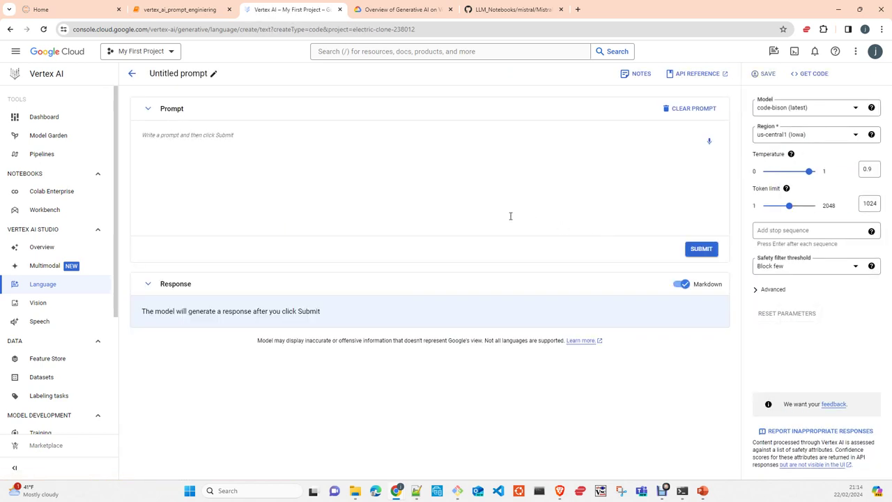
{"action": "left_click", "coordinate": [825, 110]}
{"action": "scroll", "coordinate": [798, 209], "scroll_direction": "down", "scroll_amount": 2}
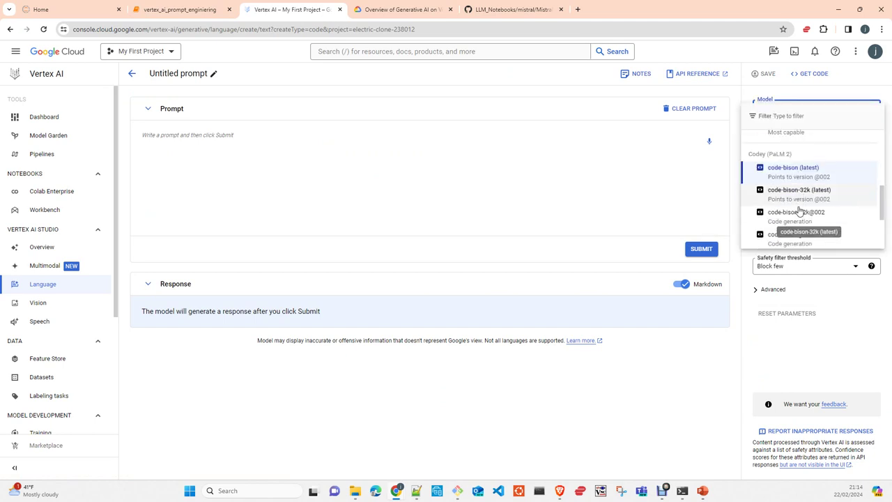
{"action": "scroll", "coordinate": [799, 209], "scroll_direction": "down", "scroll_amount": 1}
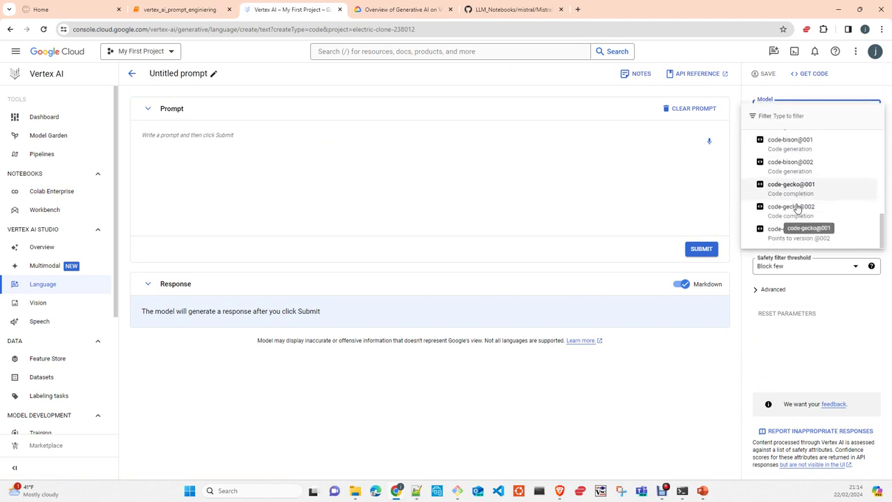
{"action": "left_click", "coordinate": [462, 161]}
Write the prompt "give code in javacsript to create and endpoint which accept via post an image"
{"action": "left_click", "coordinate": [245, 166]}
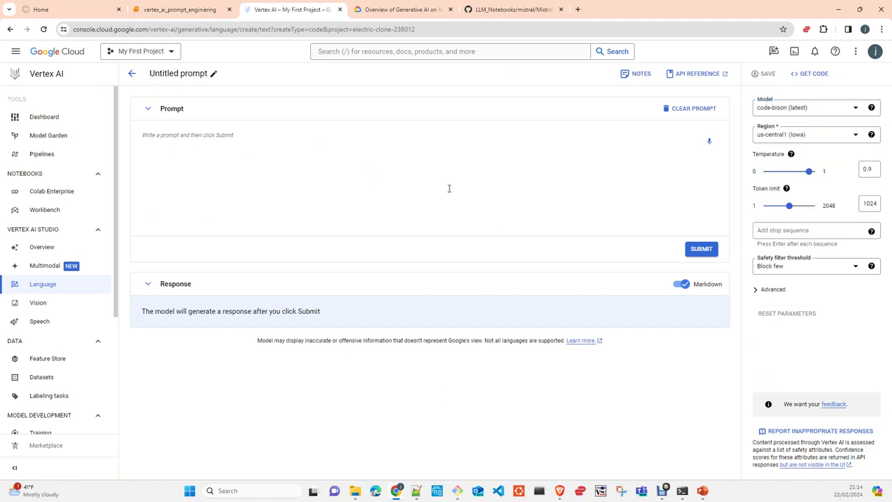
{"action": "type", "text": "s"}
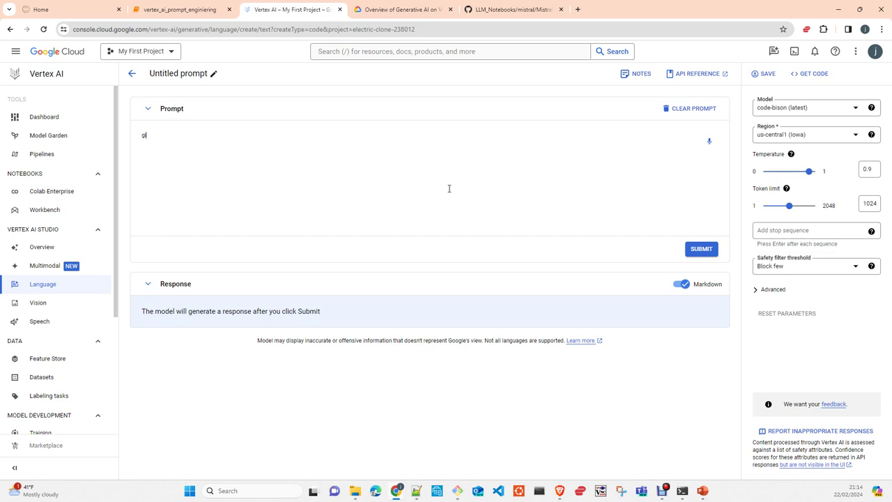
{"action": "type", "text": "ive"}
{"action": "type", "text": " code in"}
{"action": "type", "text": " javacs"}
{"action": "type", "text": "ript f"}
{"action": "type", "text": "o create and end"}
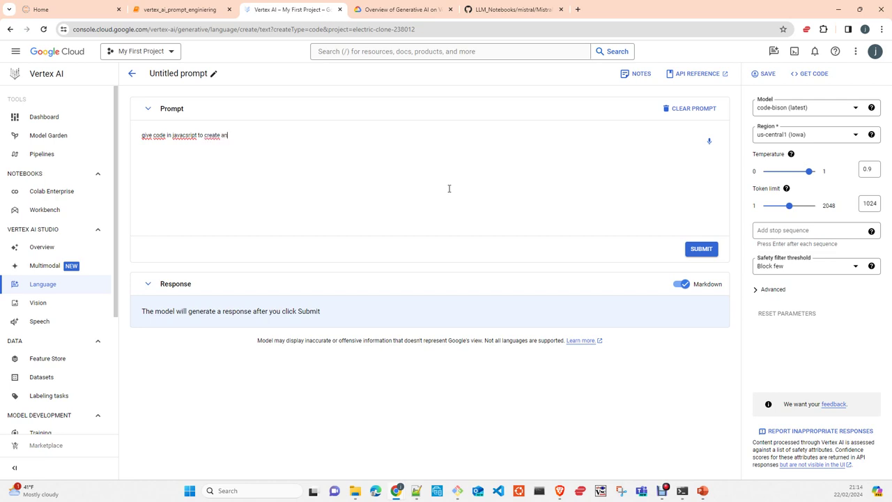
{"action": "type", "text": "point"}
{"action": "type", "text": "which acc"}
{"action": "type", "text": "ept"}
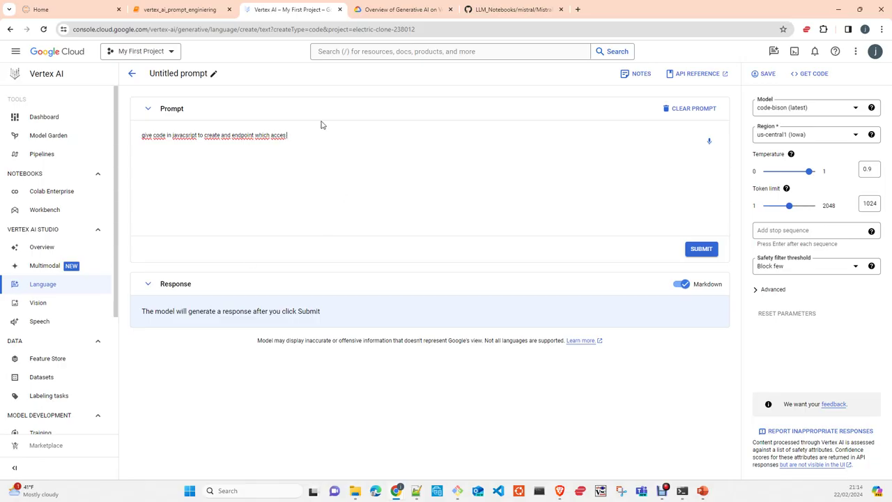
{"action": "key", "text": "BackSpace"}
{"action": "type", "text": "pt"}
{"action": "type", "text": " via poost an image"}
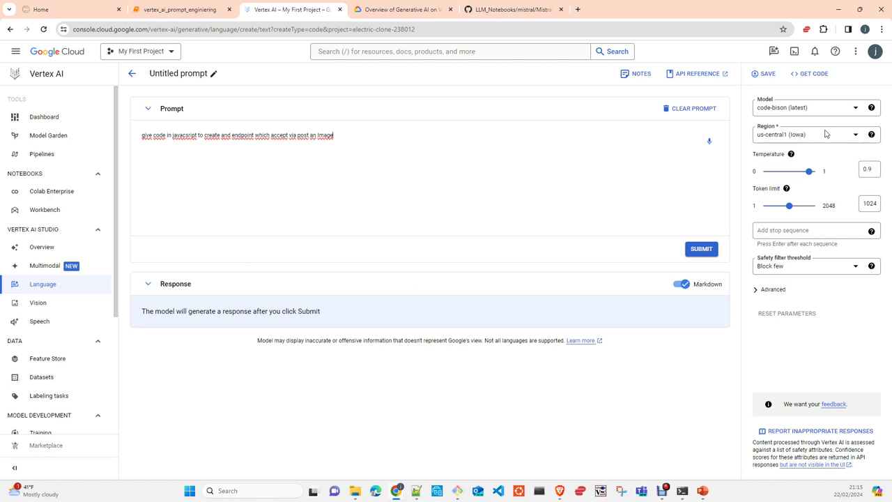
Set the code prompt's region to europe-west2 (London), submit the prompt and review the generated response
{"action": "left_click", "coordinate": [836, 135]}
{"action": "scroll", "coordinate": [800, 224], "scroll_direction": "down", "scroll_amount": 3}
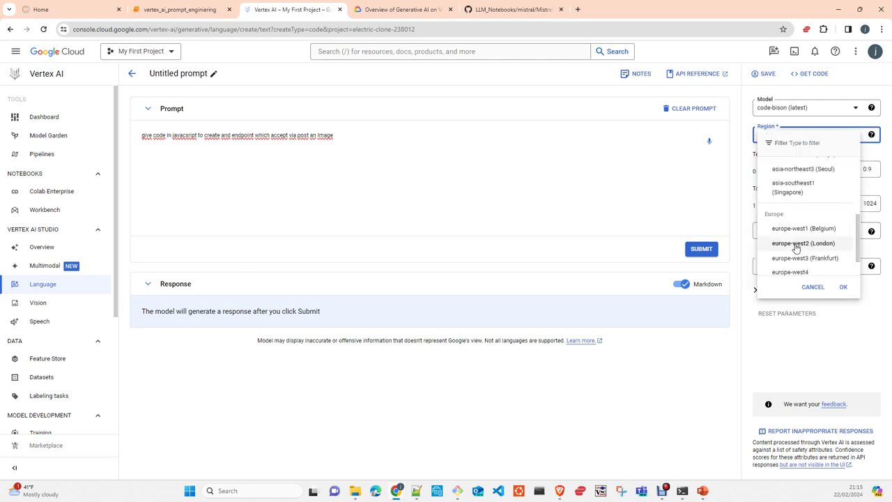
{"action": "left_click", "coordinate": [797, 243]}
{"action": "left_click", "coordinate": [686, 250]}
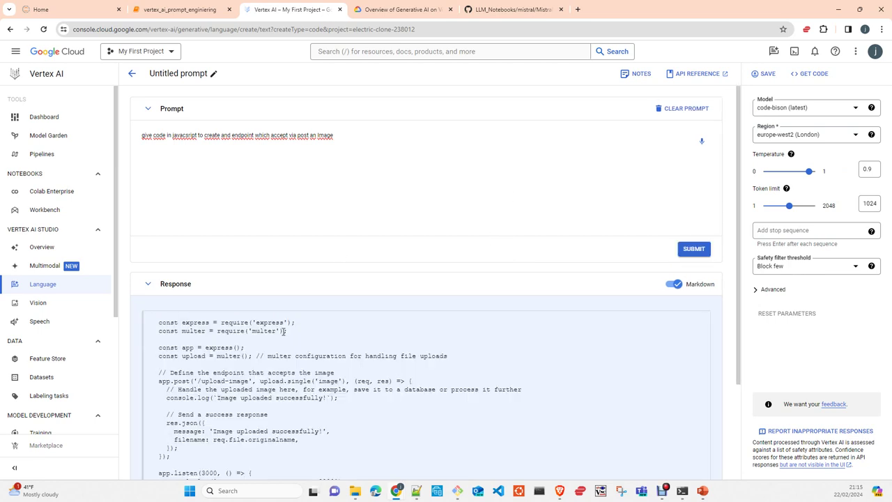
{"action": "scroll", "coordinate": [285, 330], "scroll_direction": "down", "scroll_amount": 2}
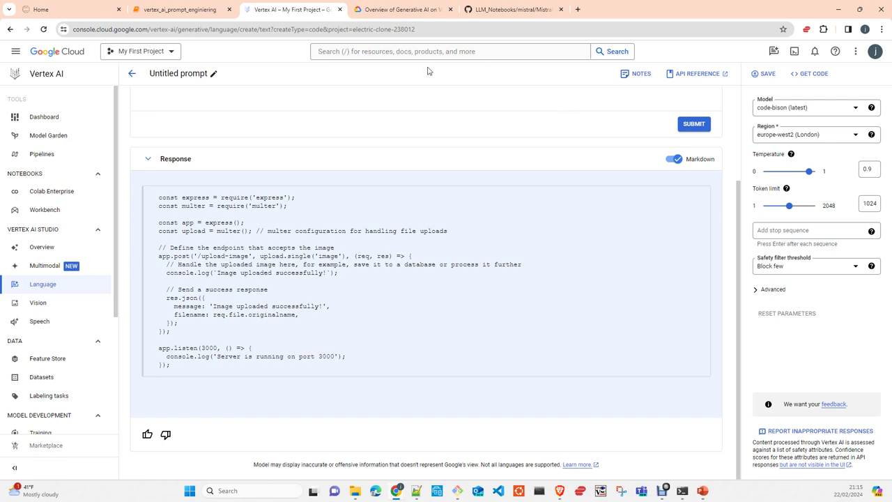
Switch to the documentation page "Overview of Generative AI on Vertex AI" and examine the generative AI workflow diagram
{"action": "left_click", "coordinate": [406, 12]}
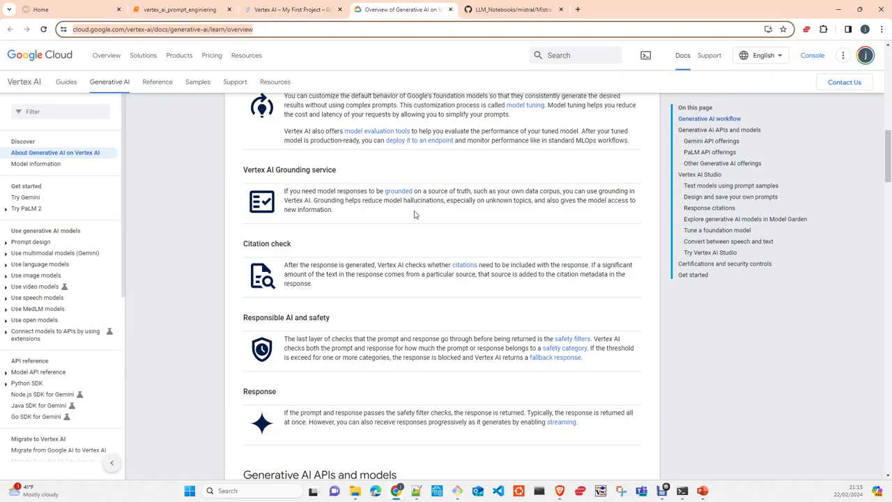
{"action": "scroll", "coordinate": [415, 214], "scroll_direction": "up", "scroll_amount": 4}
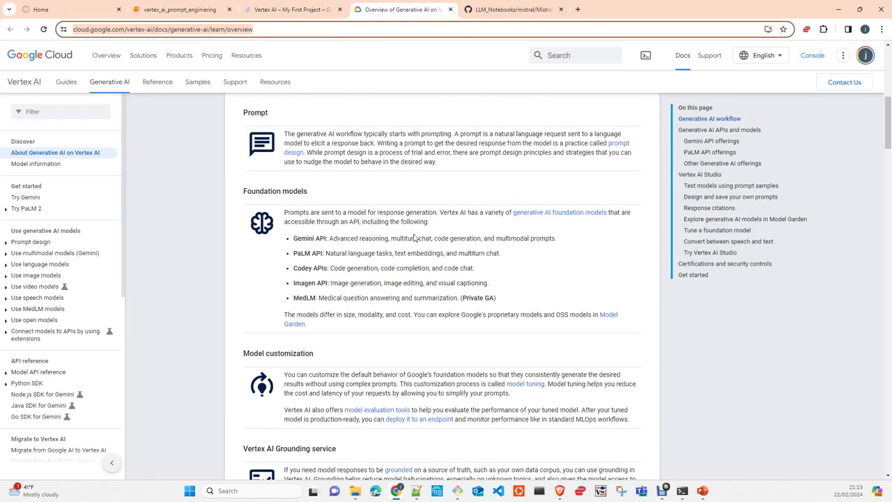
{"action": "scroll", "coordinate": [414, 238], "scroll_direction": "up", "scroll_amount": 2}
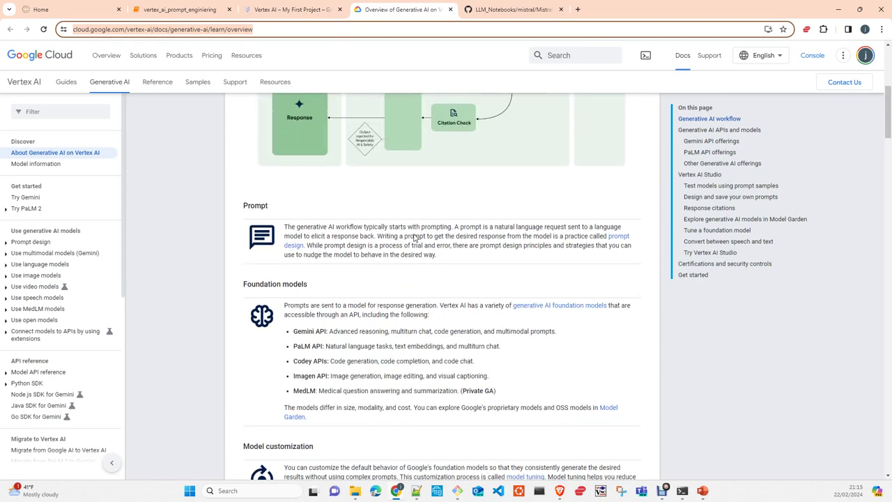
{"action": "scroll", "coordinate": [414, 239], "scroll_direction": "up", "scroll_amount": 3}
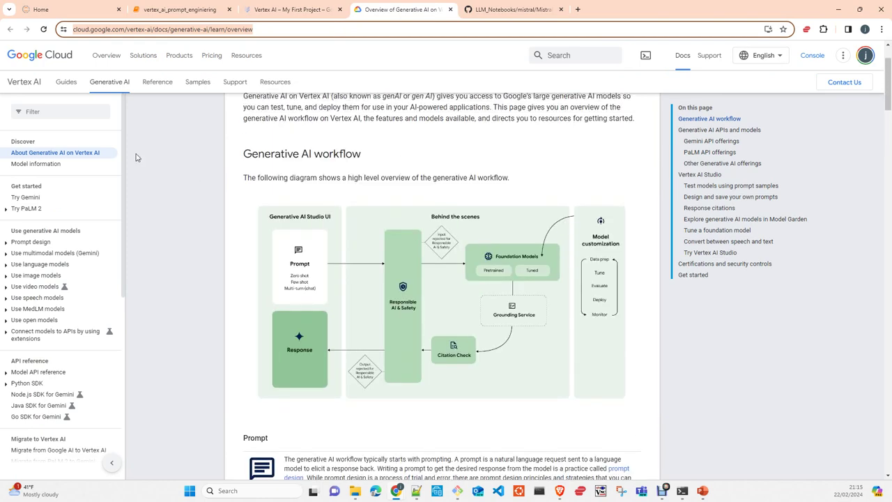
{"action": "scroll", "coordinate": [453, 178], "scroll_direction": "up", "scroll_amount": 1}
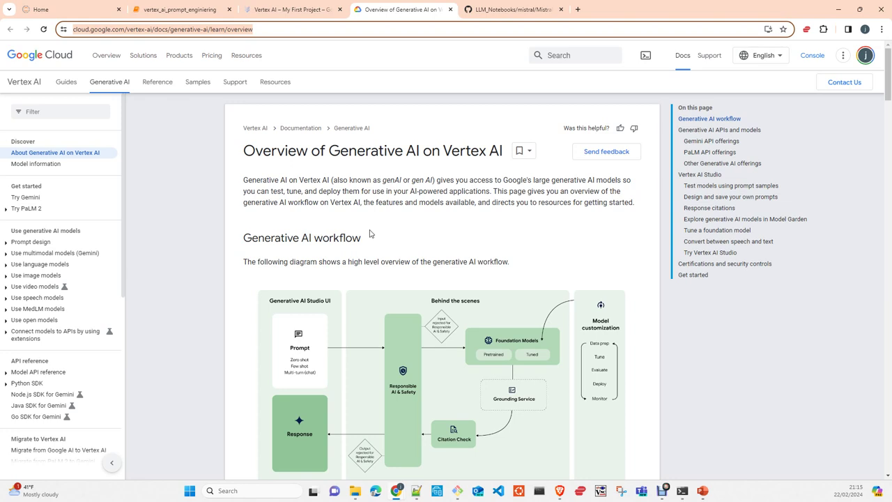
{"action": "scroll", "coordinate": [418, 253], "scroll_direction": "down", "scroll_amount": 2}
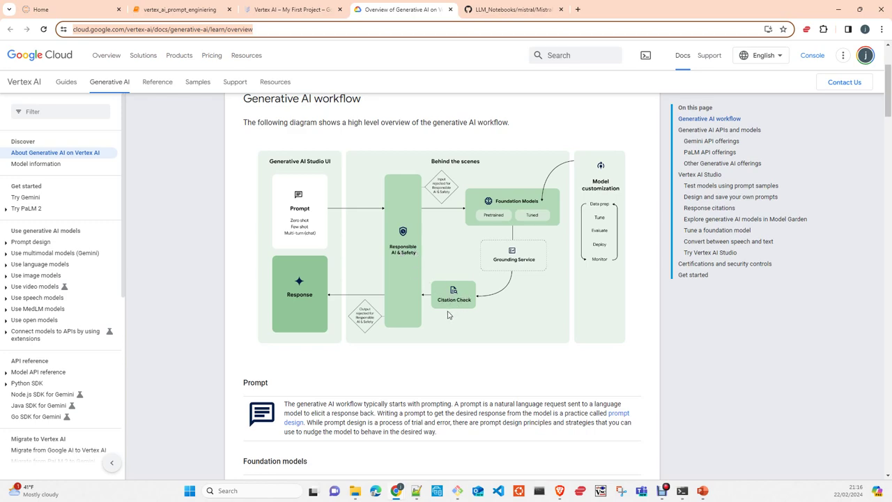
Read the workflow sections on grounding, citation check, responsible AI and response, and return to the workflow diagram
{"action": "scroll", "coordinate": [448, 313], "scroll_direction": "down", "scroll_amount": 8}
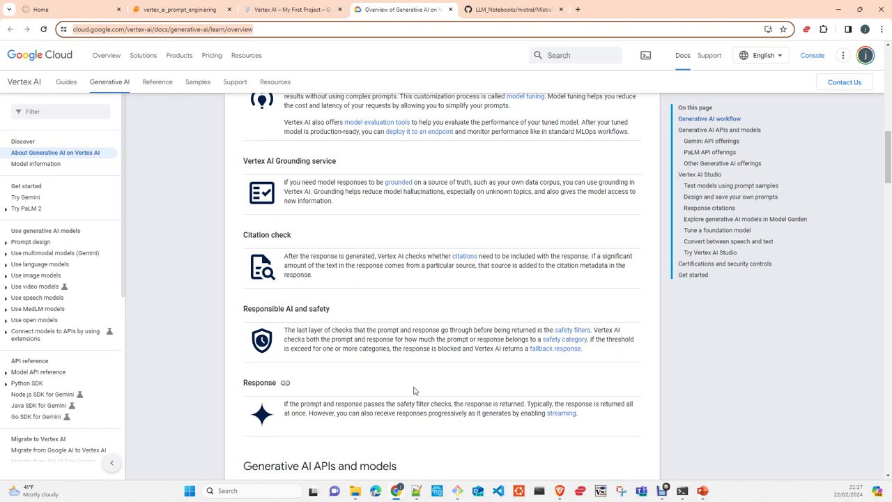
{"action": "scroll", "coordinate": [415, 389], "scroll_direction": "up", "scroll_amount": 1}
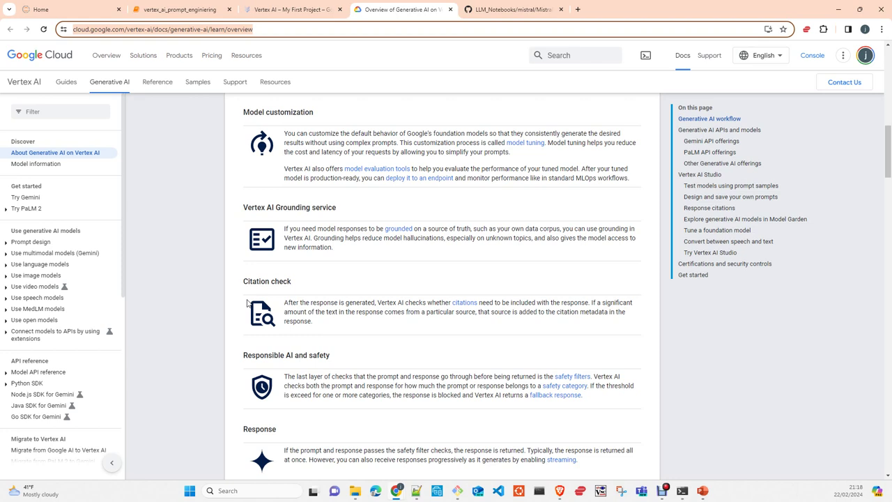
{"action": "scroll", "coordinate": [399, 334], "scroll_direction": "up", "scroll_amount": 3}
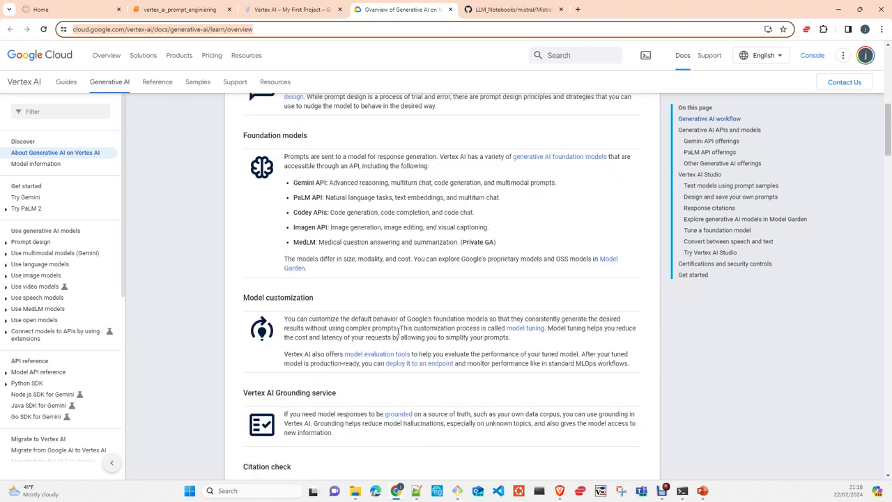
{"action": "scroll", "coordinate": [399, 333], "scroll_direction": "up", "scroll_amount": 2}
{"action": "scroll", "coordinate": [398, 335], "scroll_direction": "up", "scroll_amount": 1}
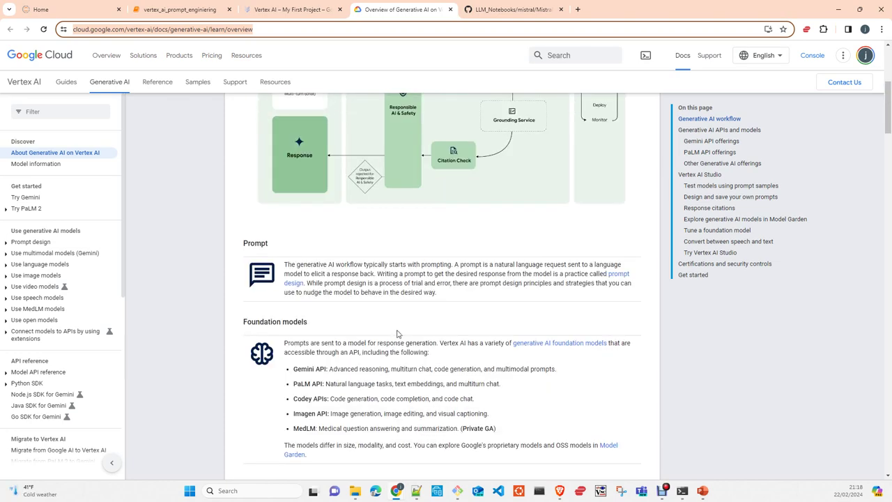
{"action": "scroll", "coordinate": [398, 334], "scroll_direction": "up", "scroll_amount": 2}
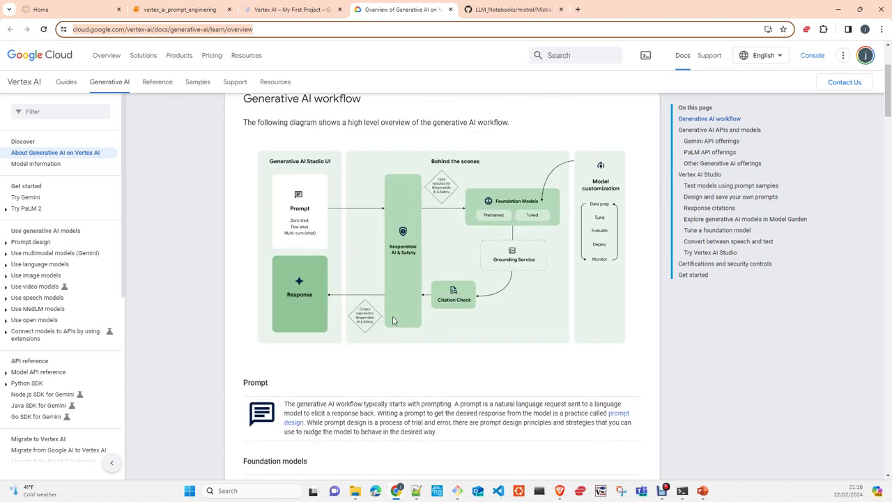